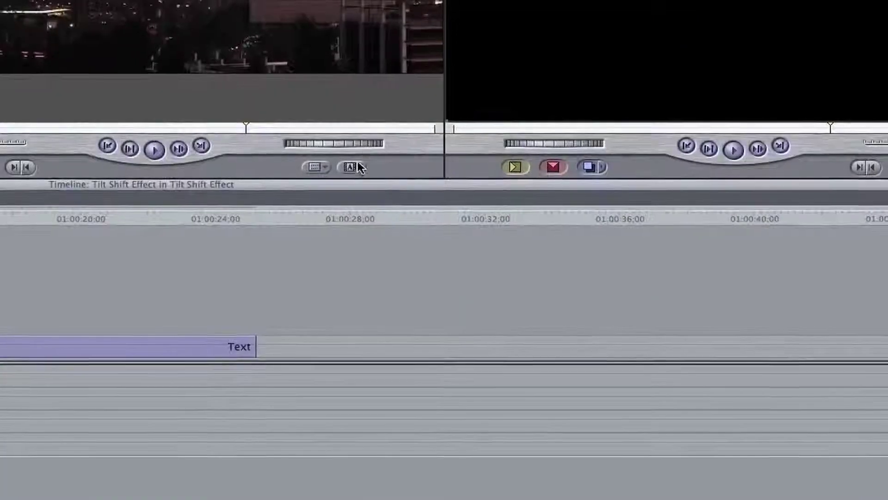
# Browse the Viewer's generator list for Master Templates, then dismiss it without choosing one.
pyautogui.click(354, 167)
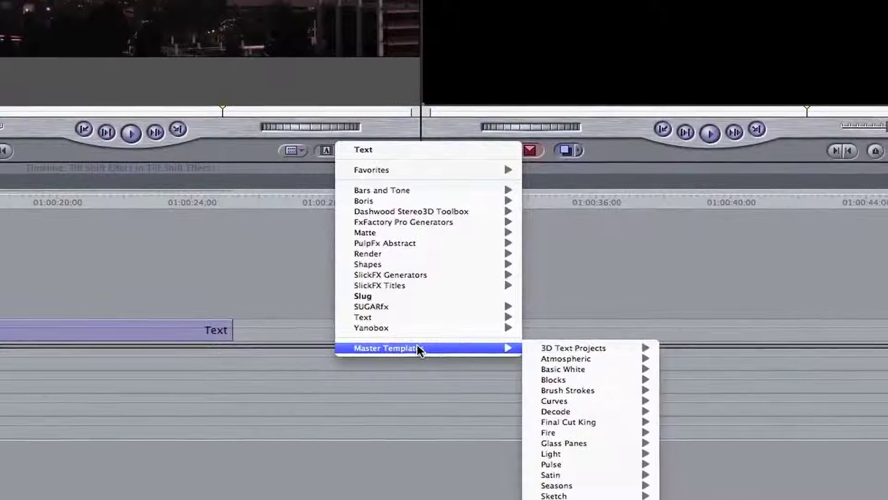
pyautogui.moveTo(376, 338)
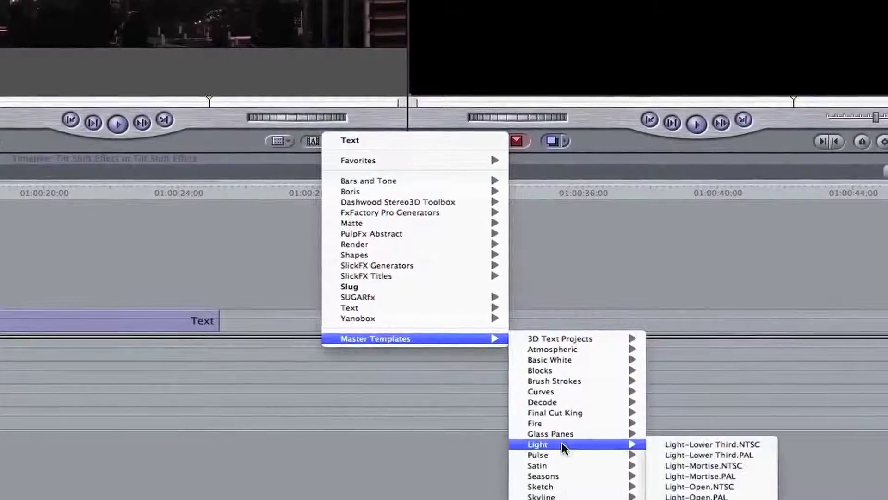
pyautogui.click(317, 446)
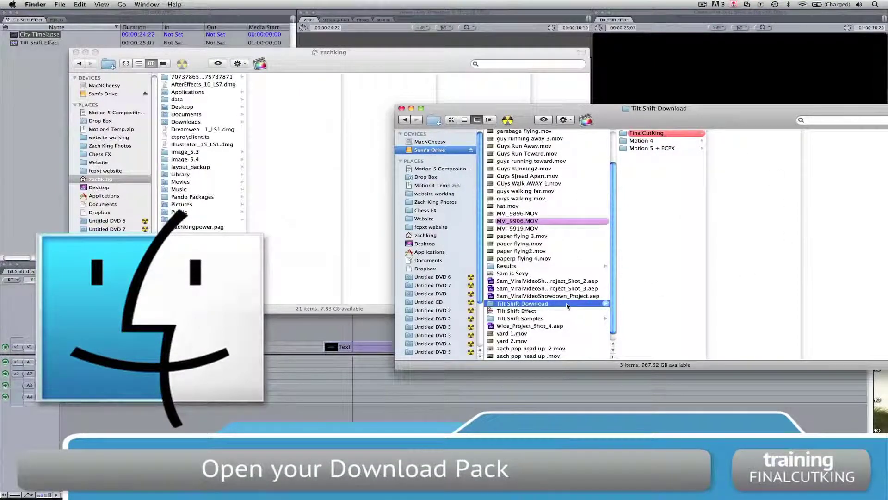
# Navigate to ~/Library/Application Support/Final Cut Studio/Motion/Templates in the home folder window.
pyautogui.click(665, 133)
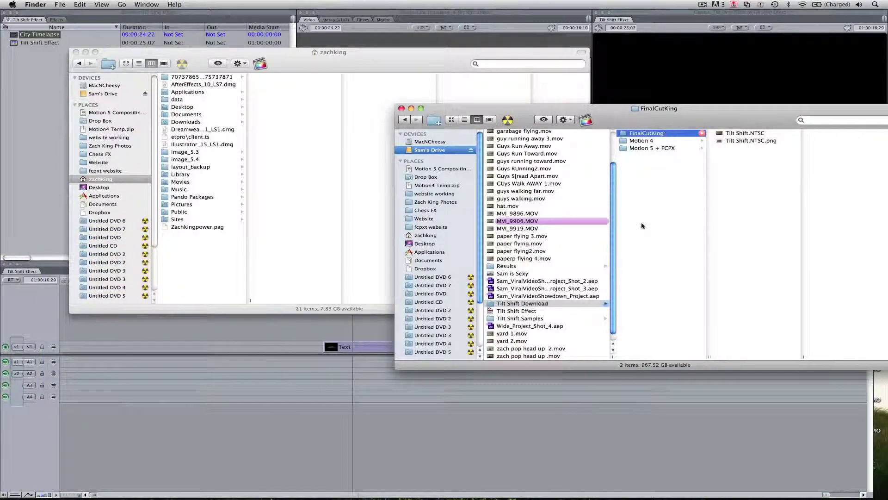
pyautogui.click(319, 175)
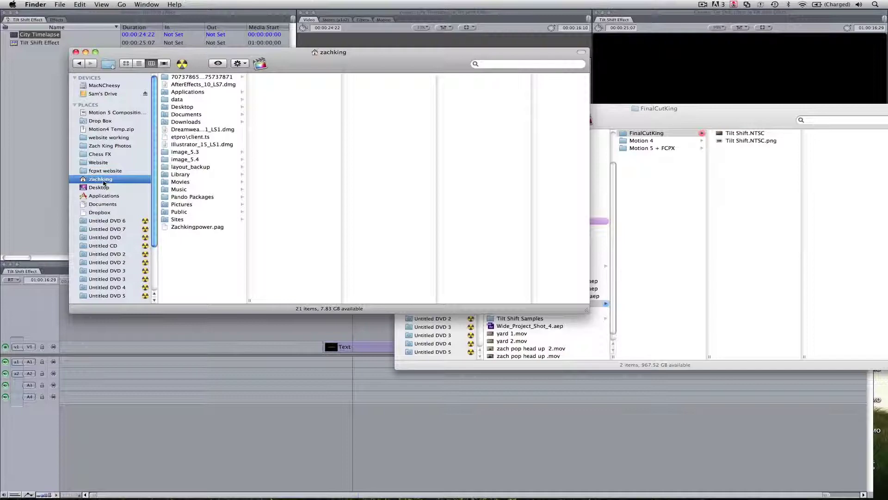
pyautogui.click(179, 174)
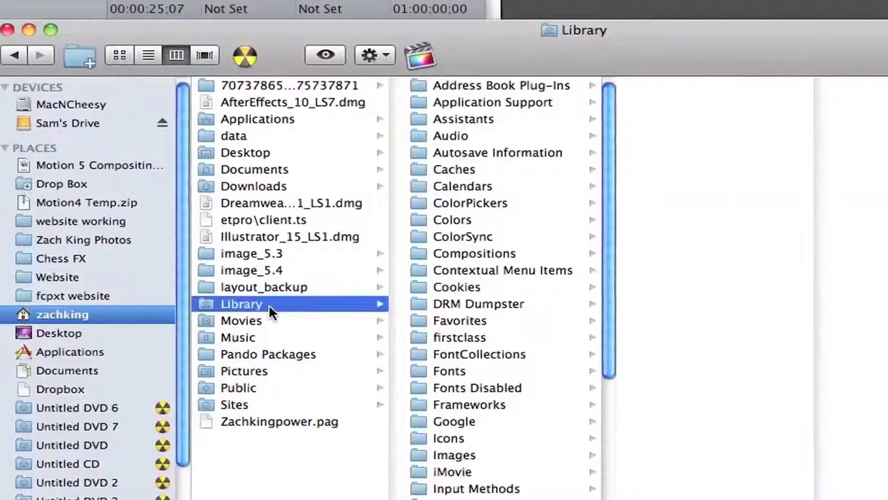
pyautogui.click(467, 105)
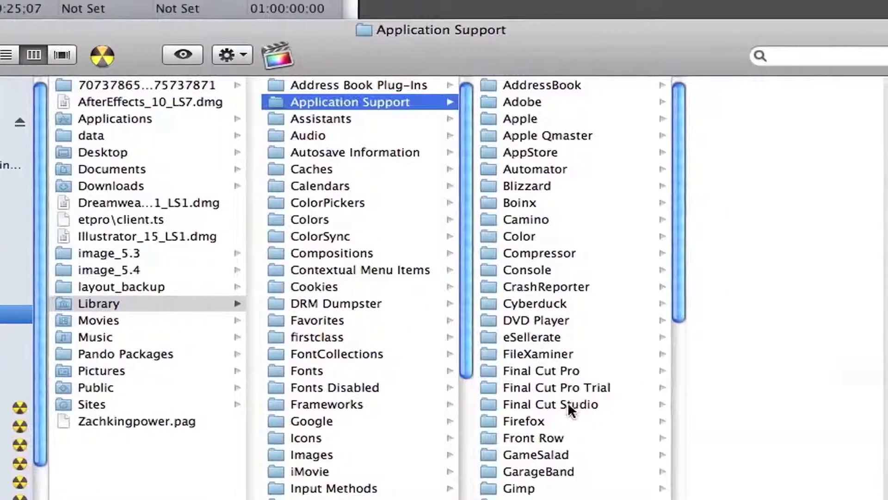
pyautogui.click(587, 404)
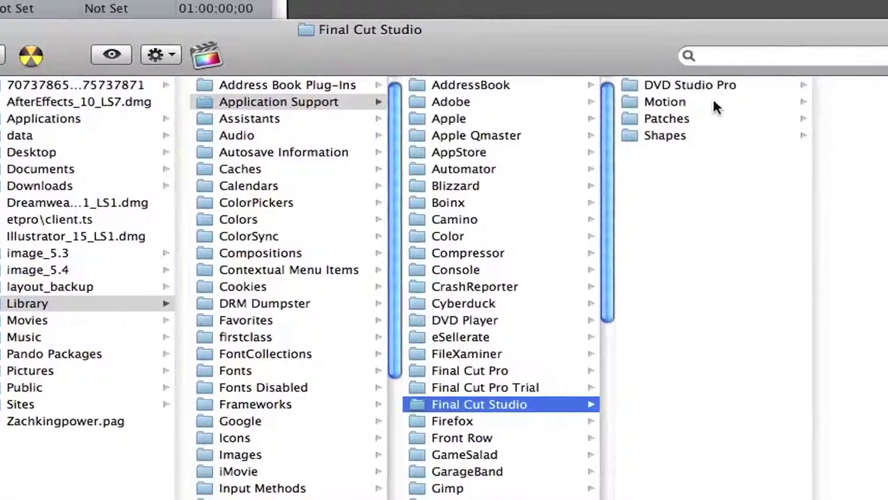
pyautogui.click(709, 102)
pyautogui.click(743, 119)
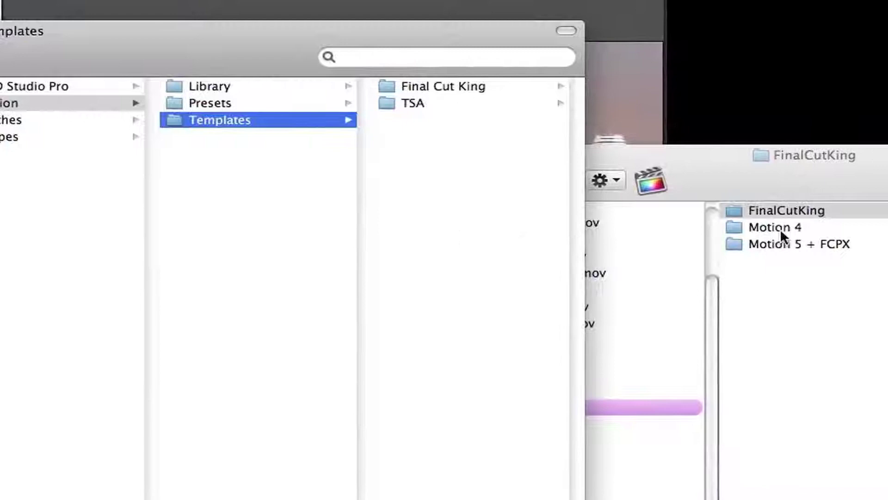
# Copy the FinalCutKing folder into Templates, Quick Look its Tilt Shift.NTSC files, and close the Finder windows.
pyautogui.moveTo(823, 210)
pyautogui.mouseDown()
pyautogui.moveTo(487, 167)
pyautogui.moveTo(400, 192)
pyautogui.mouseUp()
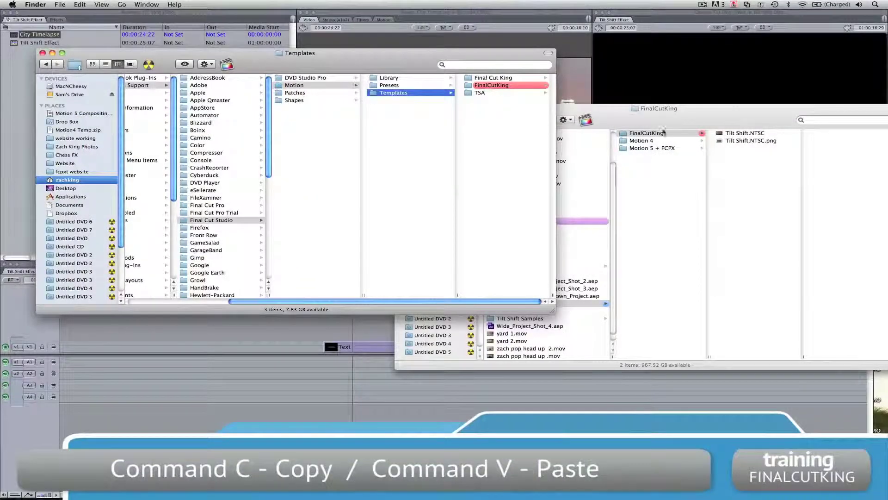
pyautogui.click(498, 87)
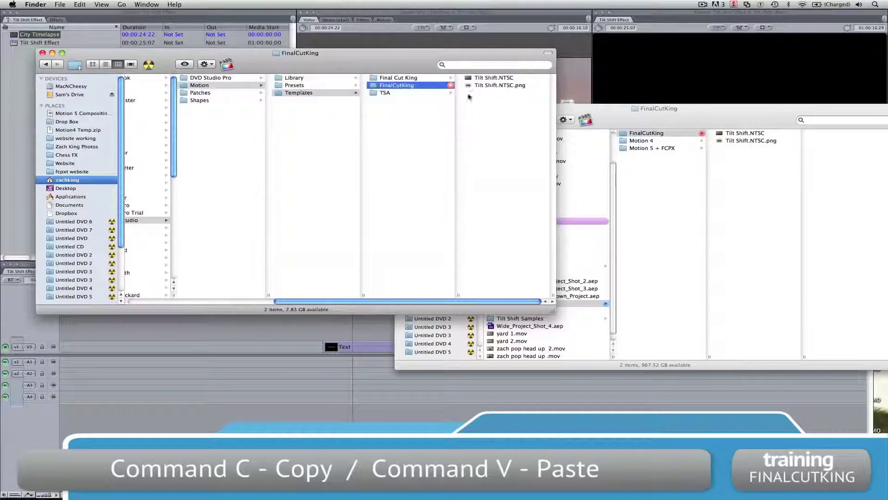
pyautogui.click(511, 86)
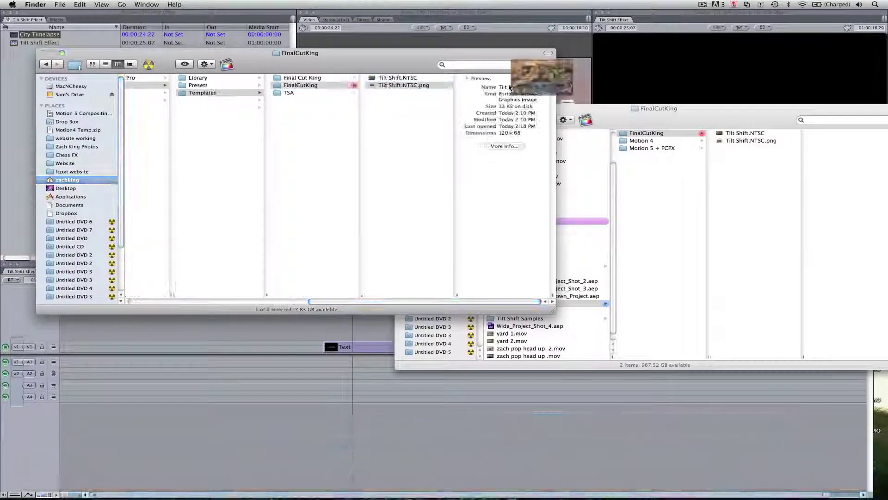
pyautogui.press('space')
pyautogui.press('space')
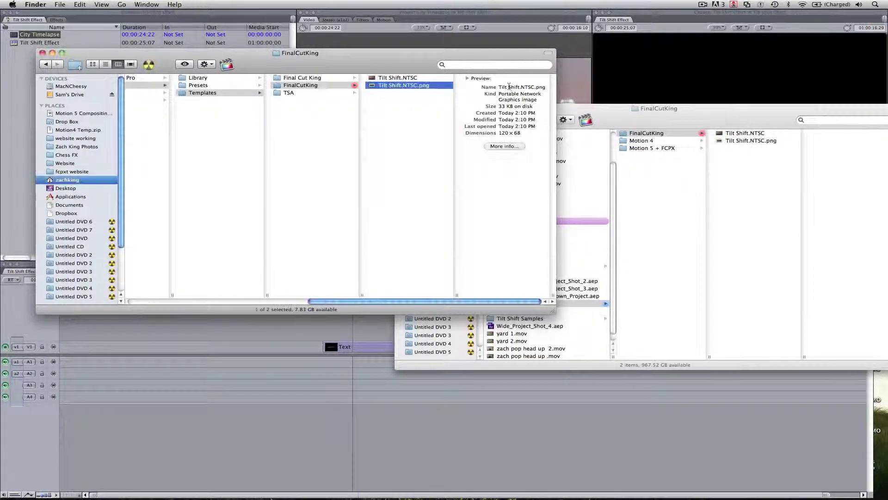
pyautogui.press('Up')
pyautogui.press('space')
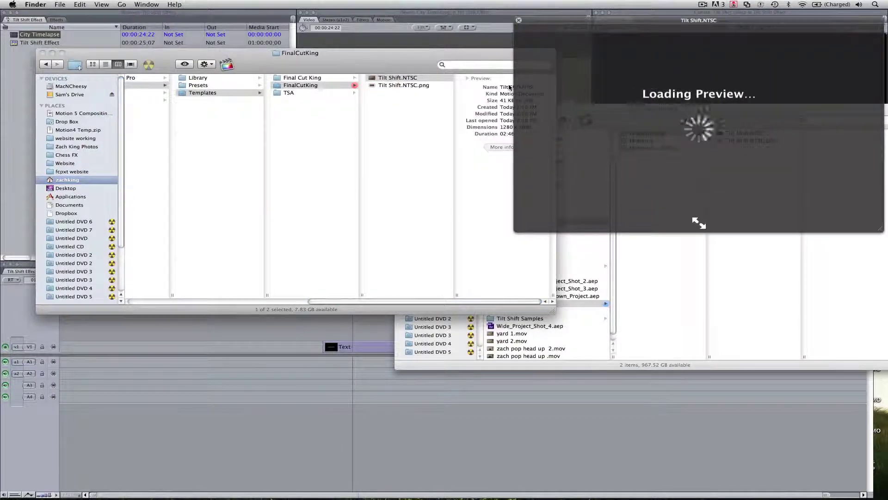
pyautogui.press('space')
pyautogui.press('super+w')
pyautogui.press('super+w')
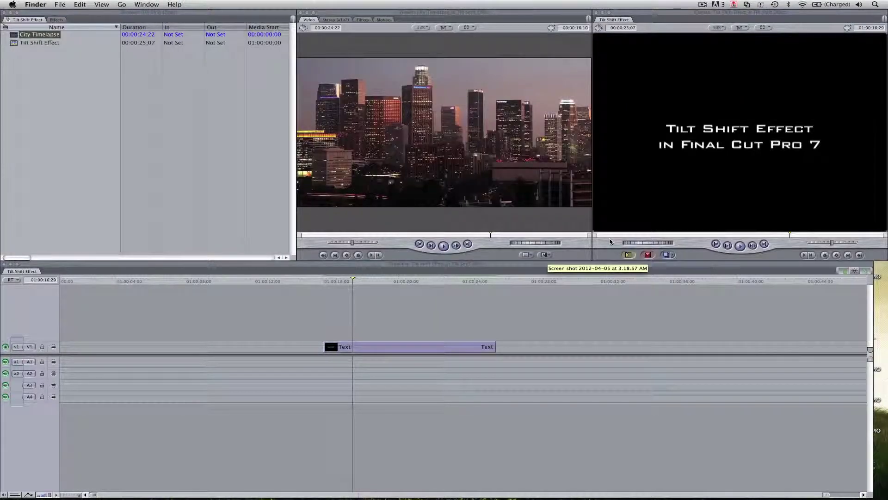
# Load Master Templates > FinalCutKing > Tilt Shift.NTSC from the Viewer's generator list.
pyautogui.click(546, 256)
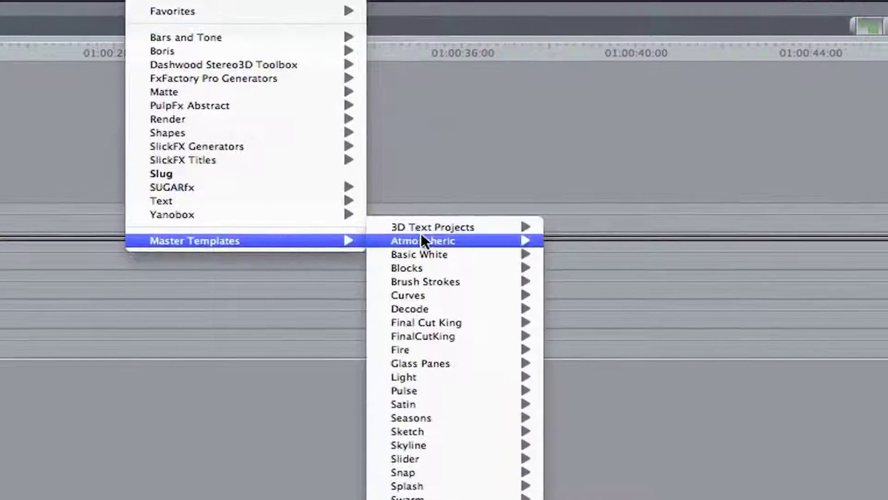
pyautogui.moveTo(167, 213)
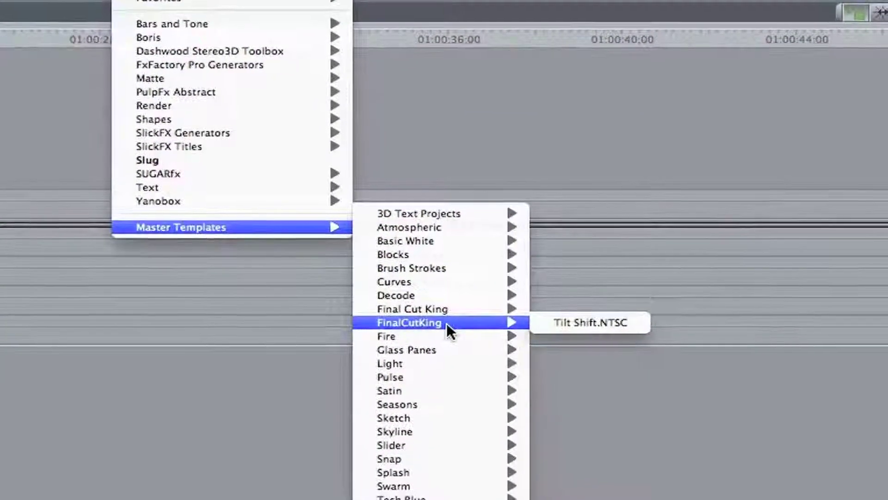
pyautogui.moveTo(395, 310)
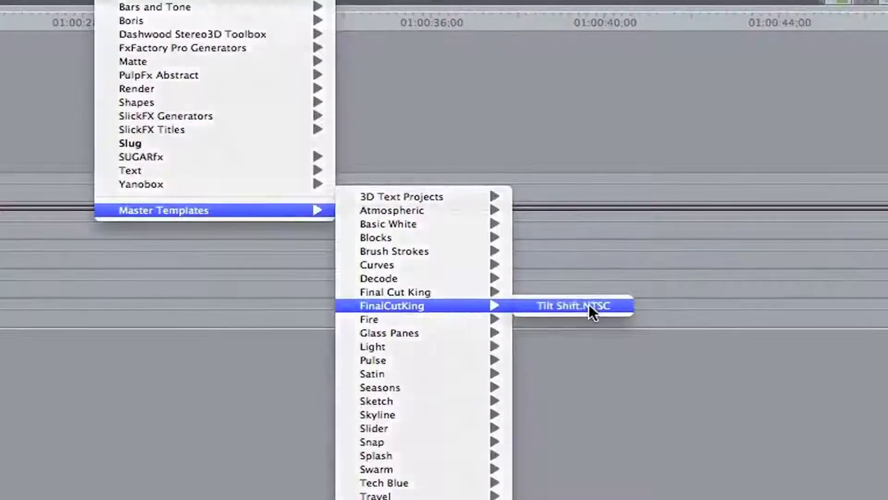
pyautogui.click(590, 306)
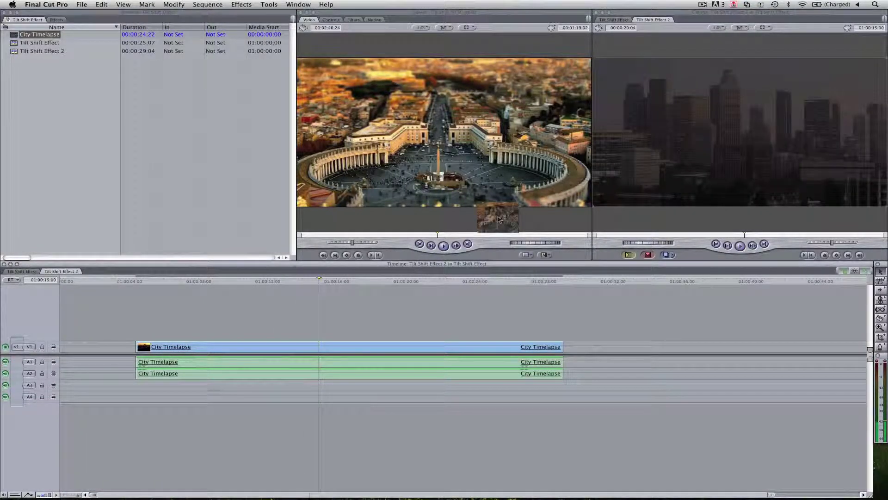
# Place the template clip on V2 and delete the City Timelapse video and audio clips.
pyautogui.moveTo(497, 218)
pyautogui.mouseDown()
pyautogui.moveTo(153, 332)
pyautogui.moveTo(201, 338)
pyautogui.mouseUp()
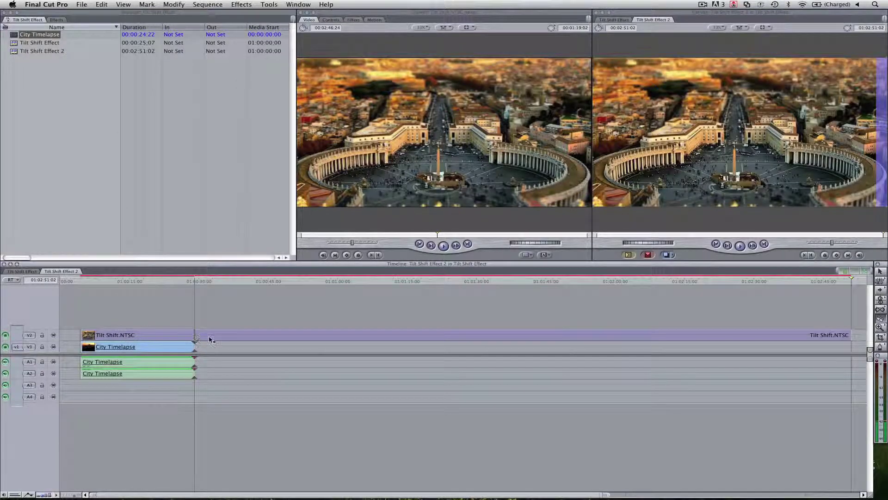
pyautogui.hotkey('shift', 'z')
pyautogui.click(293, 349)
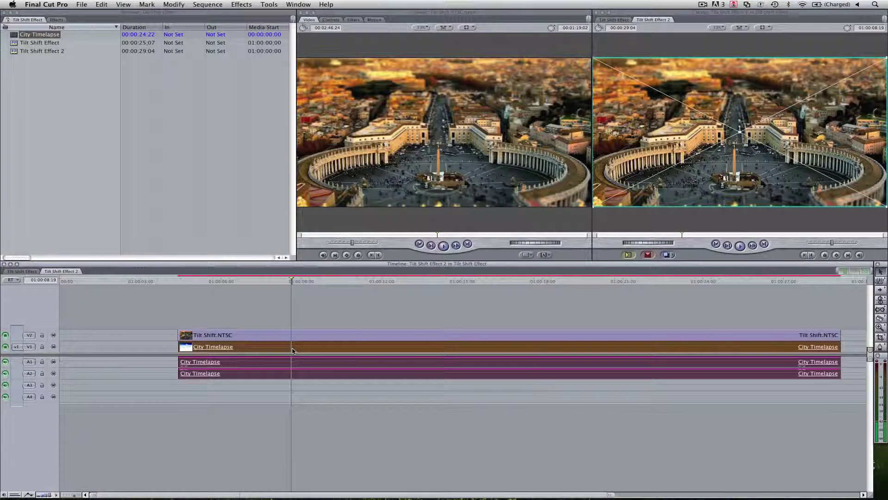
pyautogui.press('Delete')
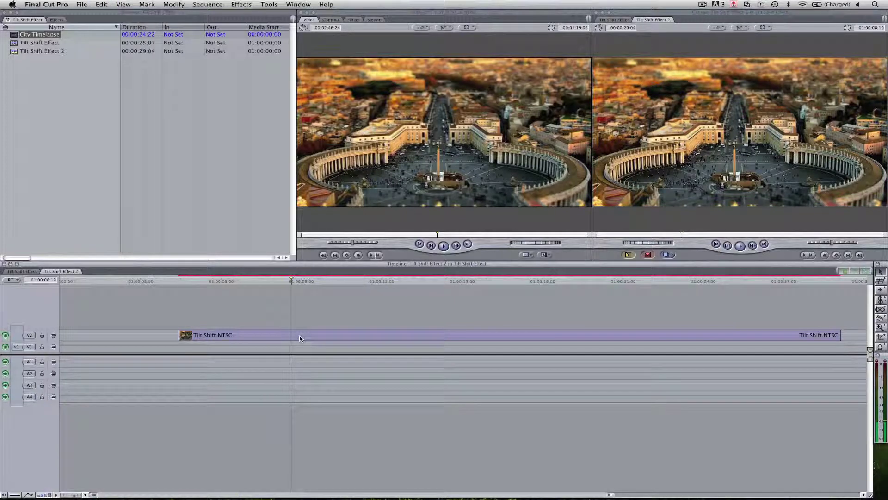
# Put City Timelapse.mov into the template's Drop Zone well and scrub to a later frame.
pyautogui.doubleClick(301, 338)
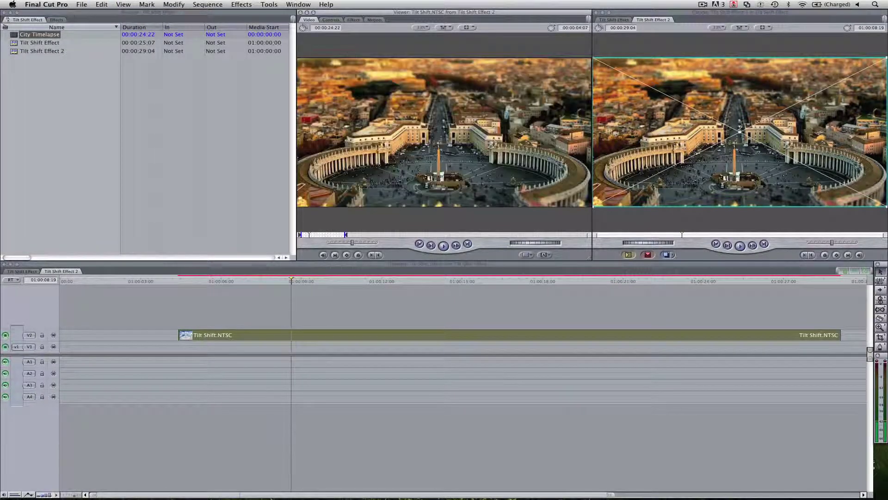
pyautogui.click(332, 19)
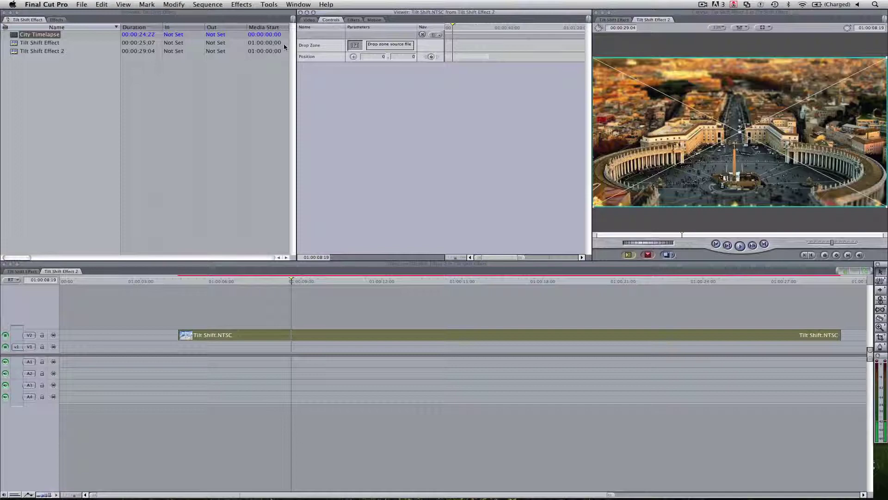
pyautogui.click(156, 57)
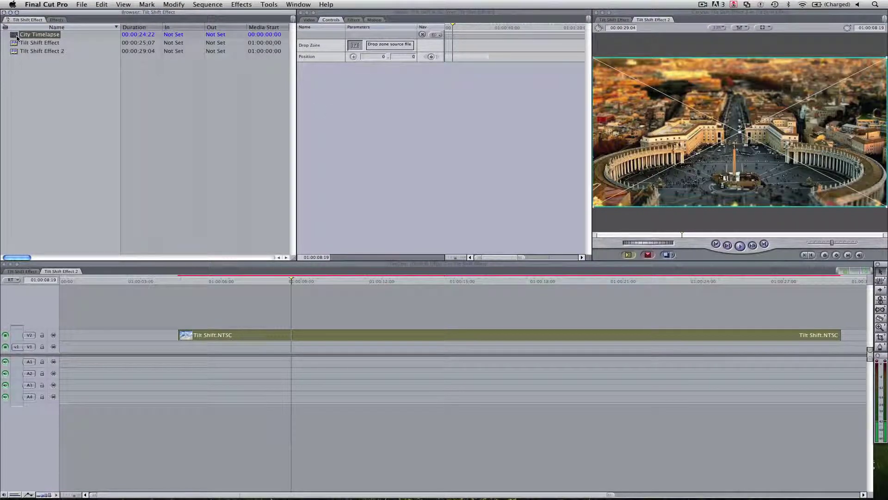
pyautogui.moveTo(17, 38); pyautogui.dragTo(359, 47)
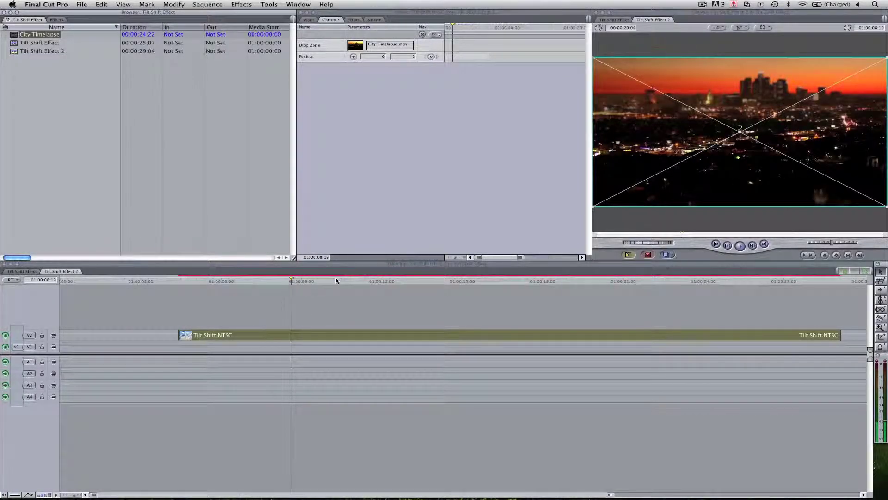
pyautogui.moveTo(336, 281); pyautogui.dragTo(589, 281)
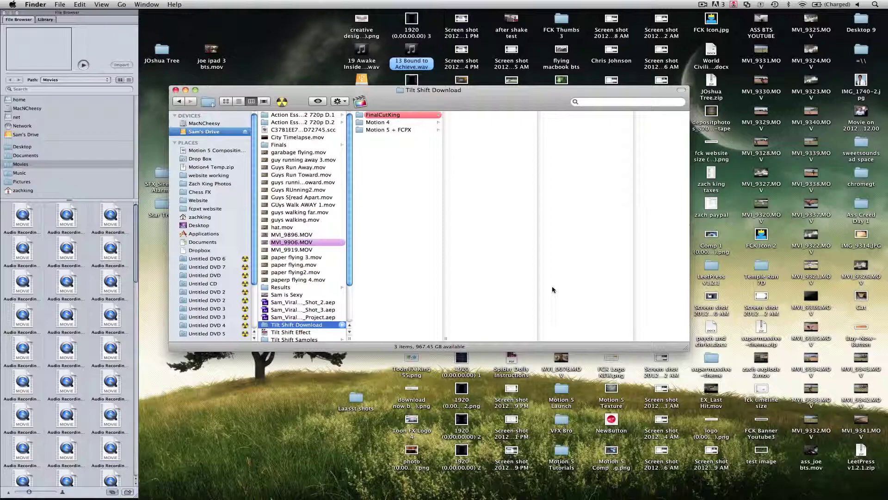
# Open Tilt Shift.NTSC from the download's Motion 4 folder in Motion.
pyautogui.click(395, 123)
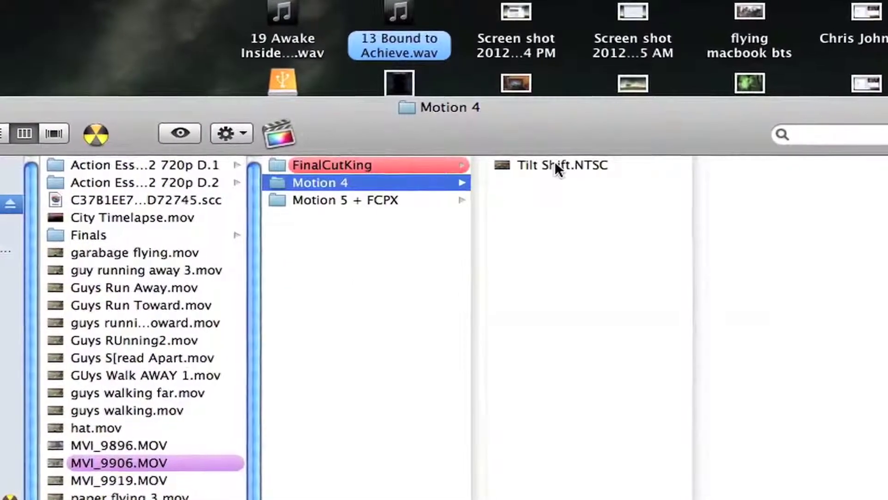
pyautogui.doubleClick(556, 165)
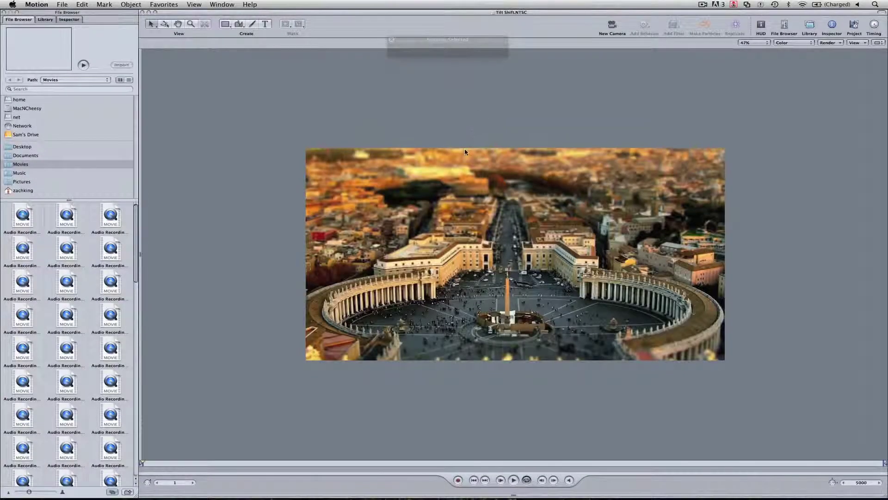
# Show the layer list and inspect the Drop Zone's Top Blur and Bottom Blur layers.
pyautogui.press('F5')
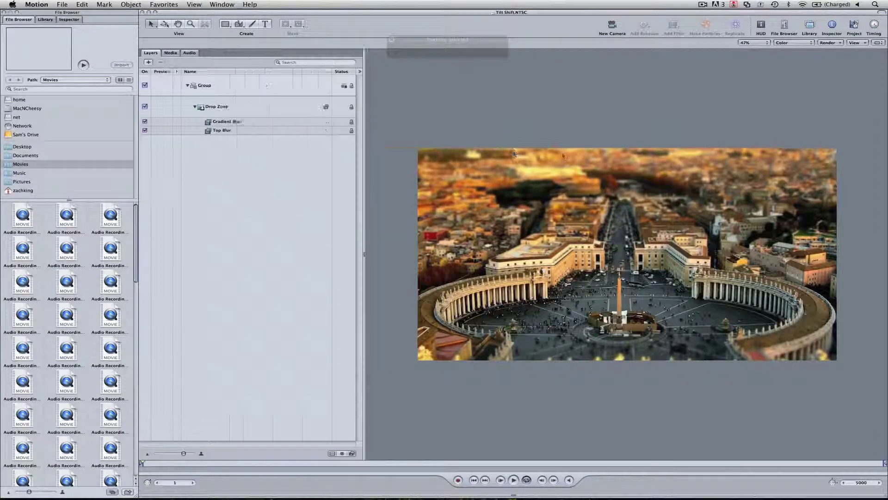
pyautogui.scroll(2, 621, 181)
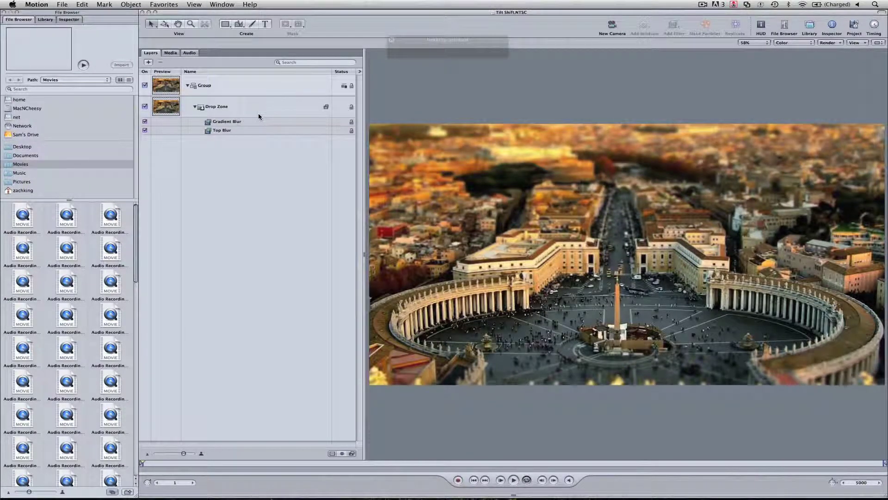
pyautogui.click(239, 122)
pyautogui.write('Bottom')
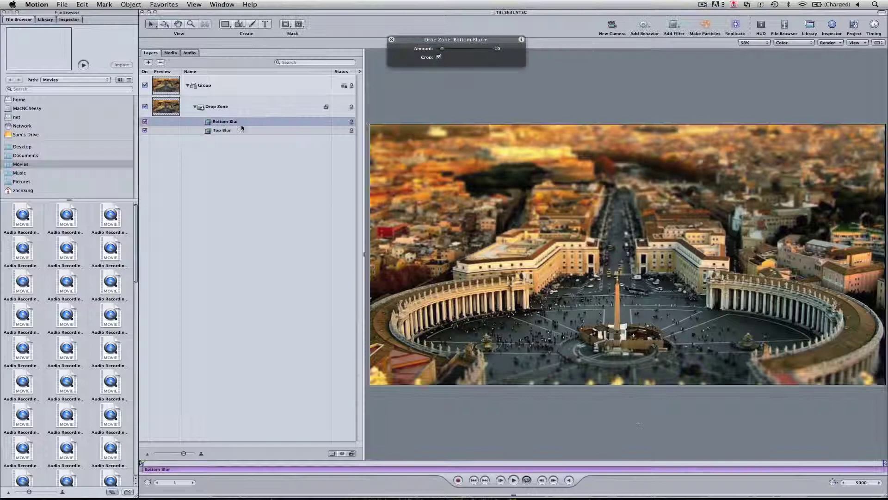
pyautogui.click(242, 124)
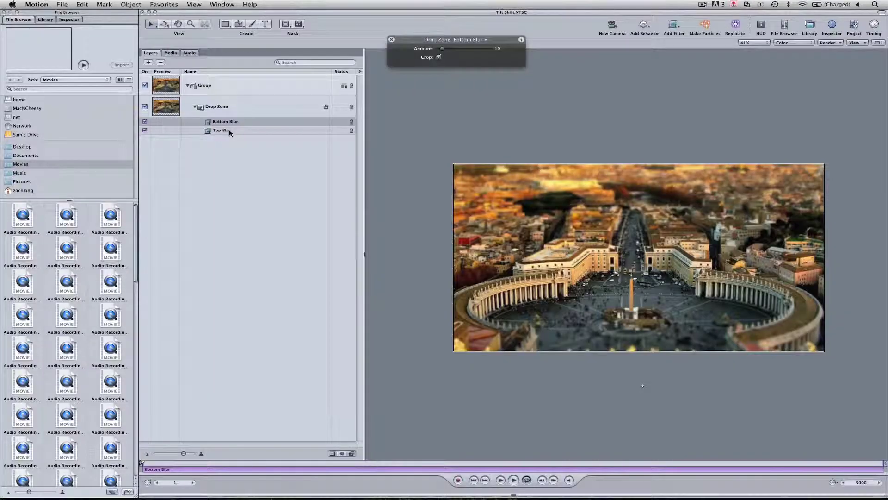
pyautogui.click(230, 132)
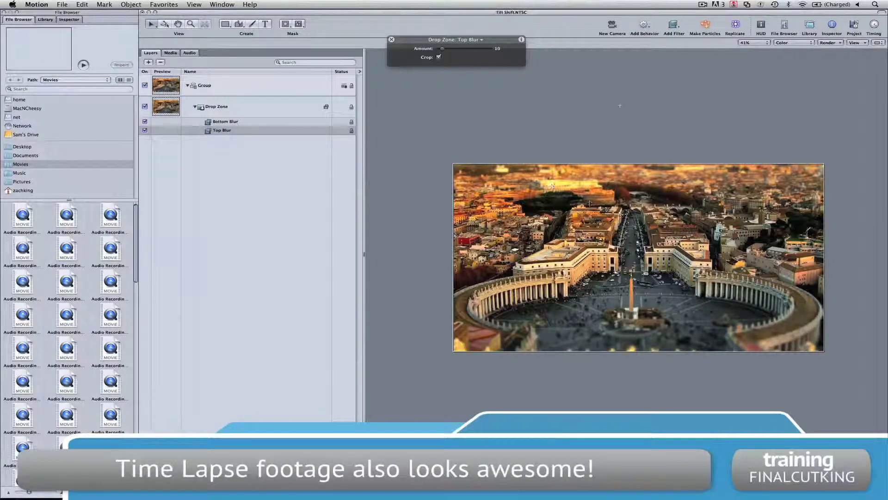
# Save as Template named Tilt Shift 2.0, theme FinalCutKing, format NTSC.
pyautogui.click(61, 5)
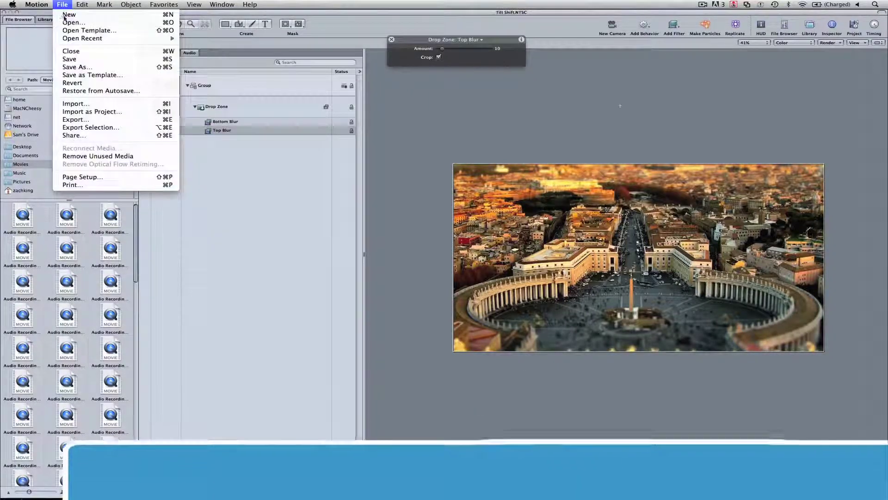
pyautogui.click(82, 75)
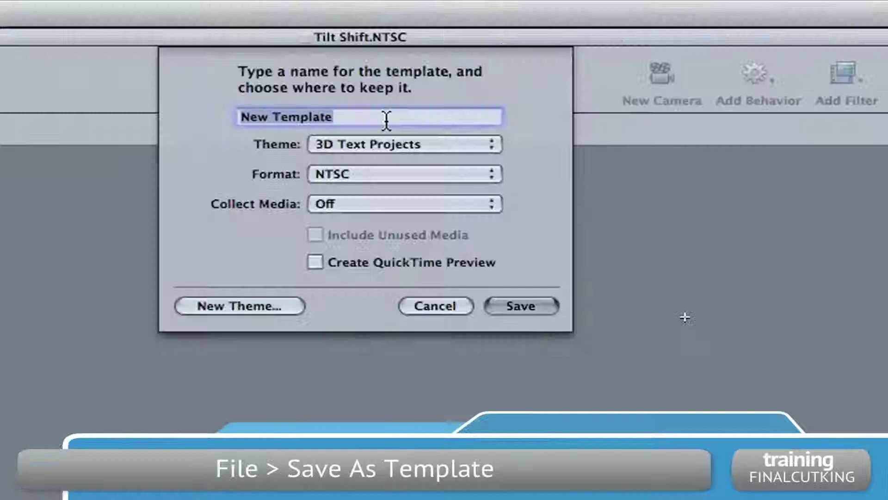
pyautogui.write('Tilt Shif')
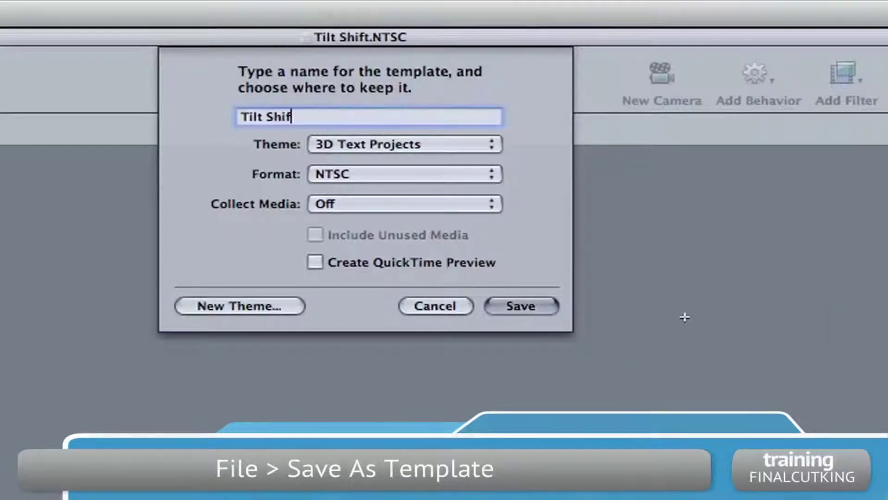
pyautogui.write('t 2.0')
pyautogui.click(367, 141)
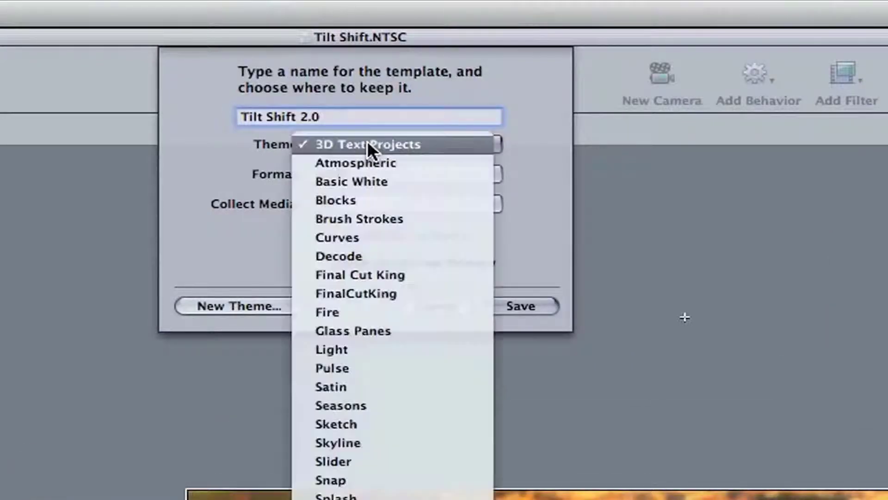
pyautogui.click(438, 292)
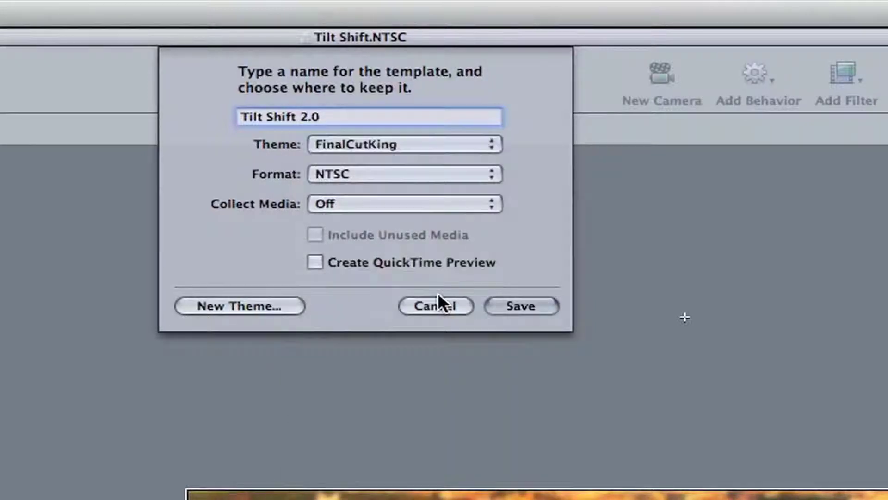
pyautogui.click(365, 169)
pyautogui.click(366, 170)
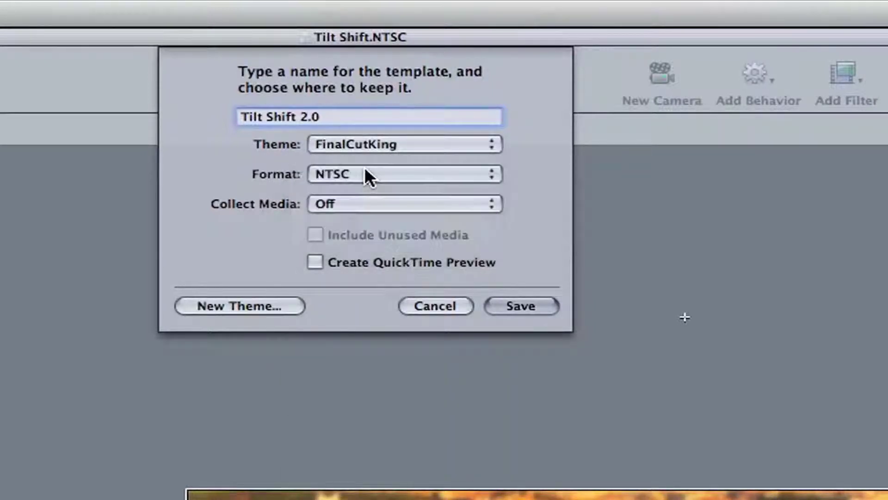
pyautogui.click(519, 308)
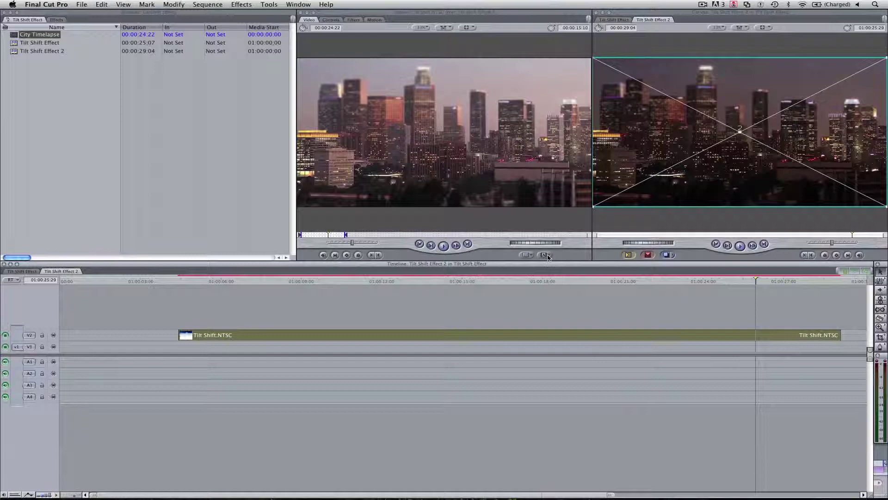
# Check Master Templates > FinalCutKing in the generator list for Tilt Shift 2.0.NTSC.
pyautogui.click(545, 255)
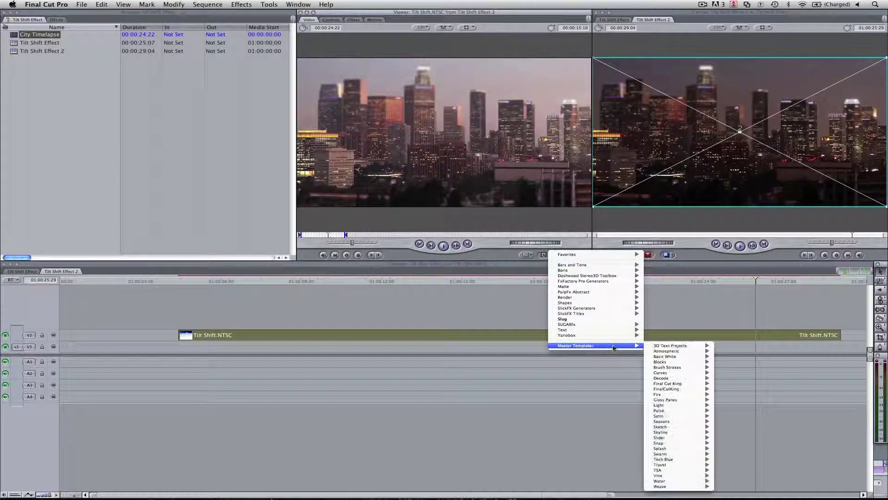
pyautogui.moveTo(463, 309)
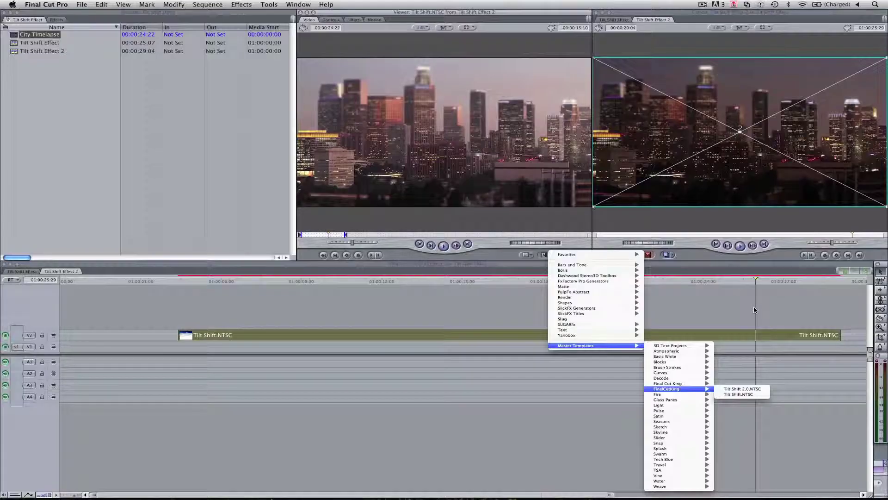
pyautogui.click(755, 310)
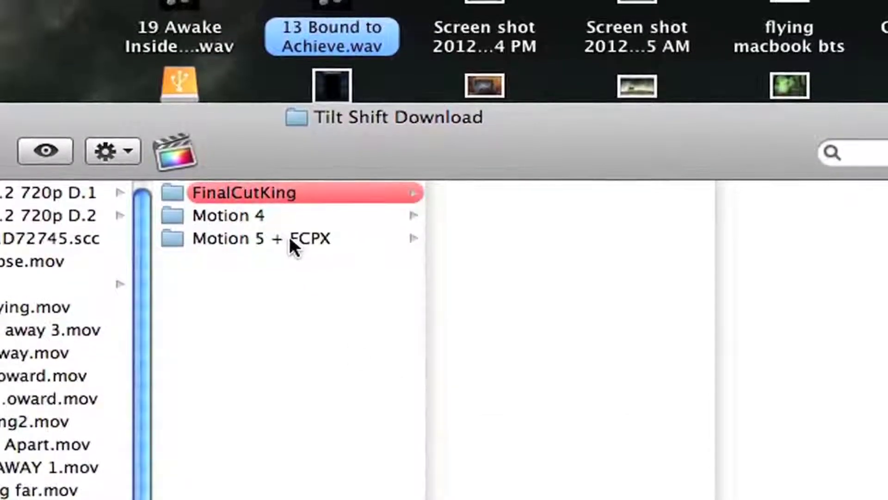
# Open King's Tilt Shift.moef from the Motion 5 + FCPX folder in Motion 5.
pyautogui.click(289, 243)
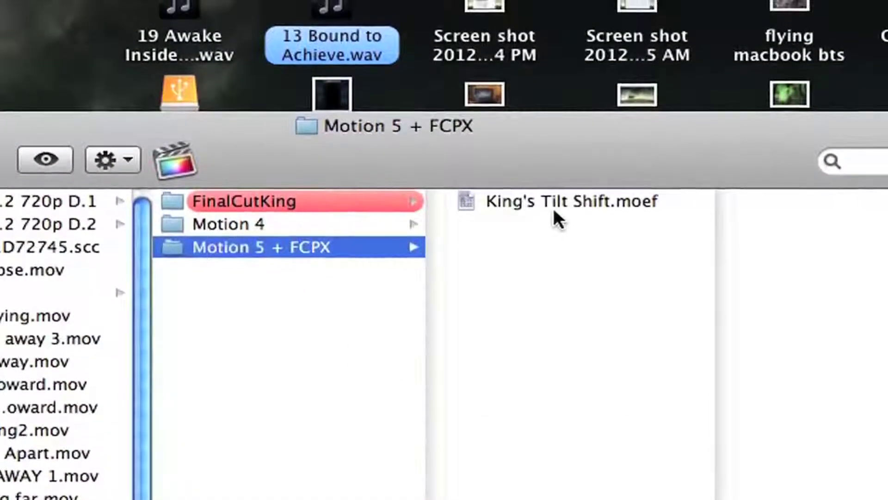
pyautogui.click(570, 204)
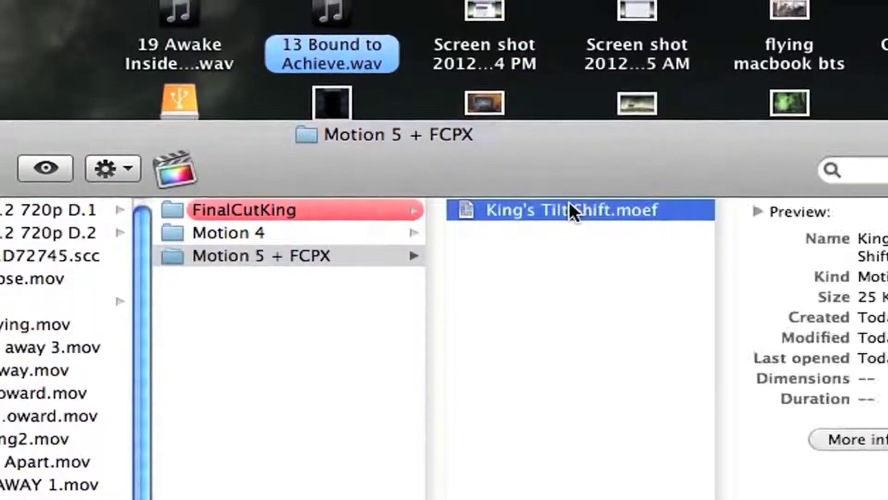
pyautogui.doubleClick(569, 209)
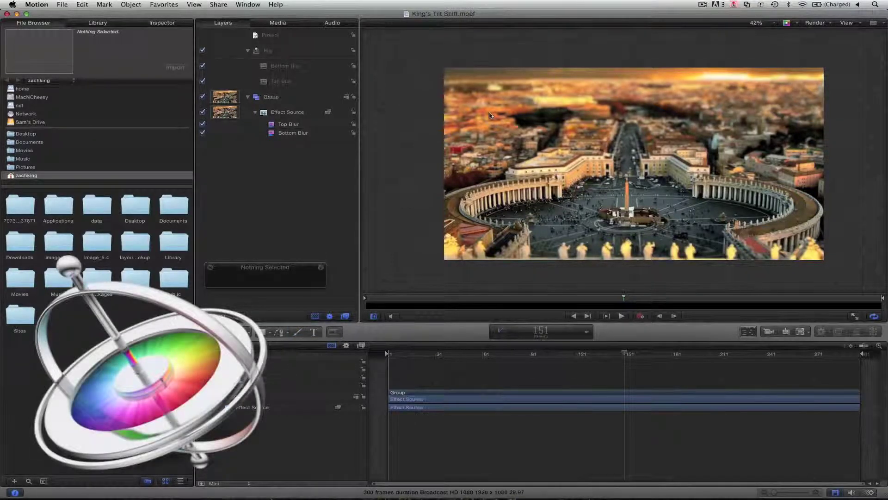
# Fit the footage to the canvas and start File > Publish Template.
pyautogui.hotkey('shift', 'z')
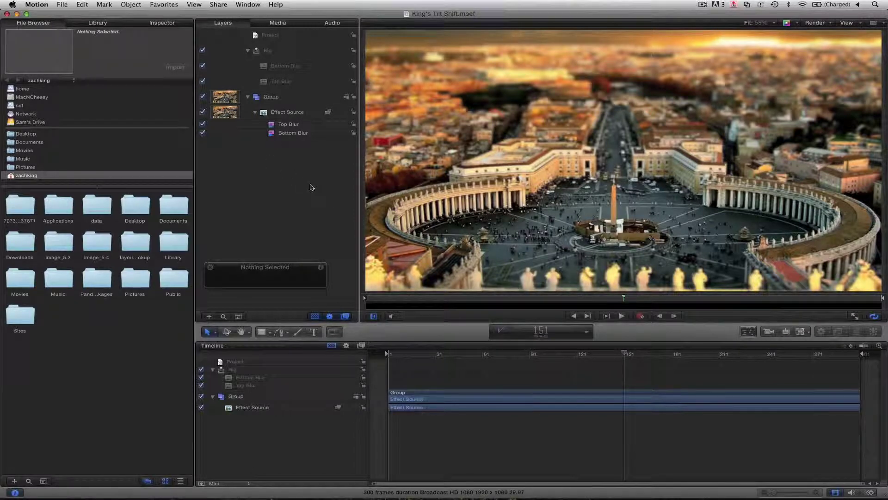
pyautogui.click(67, 7)
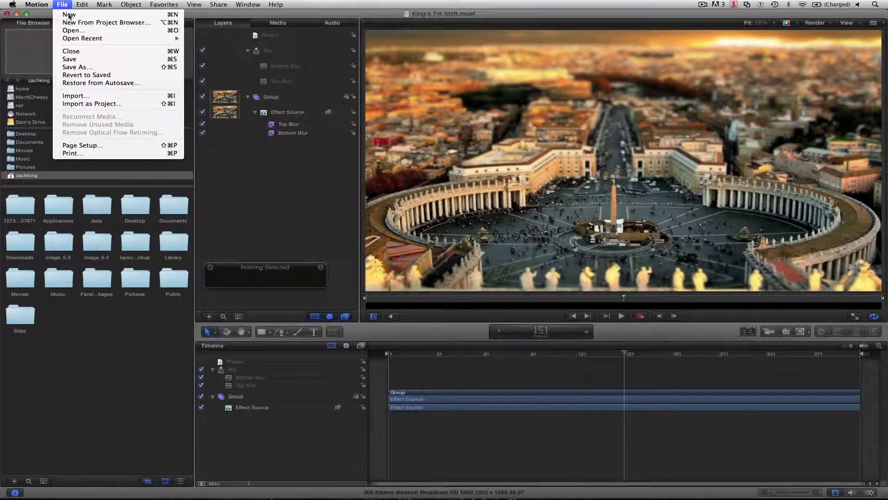
pyautogui.click(74, 66)
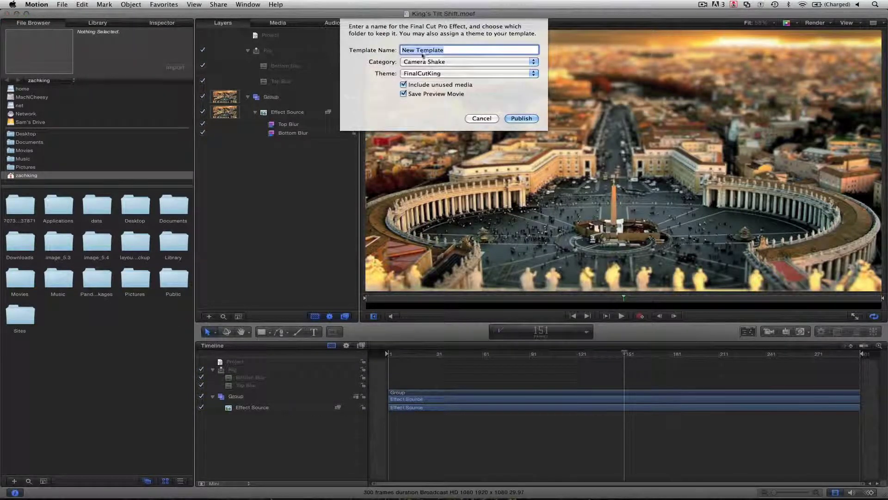
pyautogui.write('King Tilt Shift')
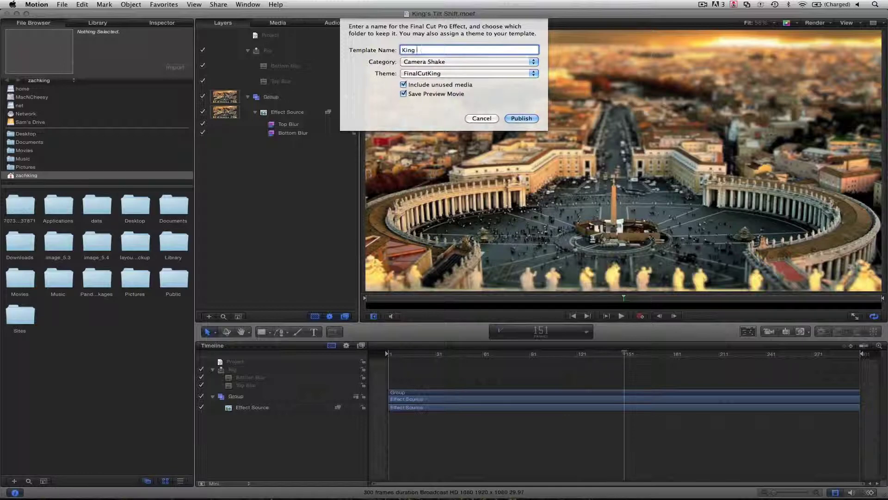
# Publish the effect as King Tilt Shift with Category and Theme set to FinalCutKing.
pyautogui.click(434, 62)
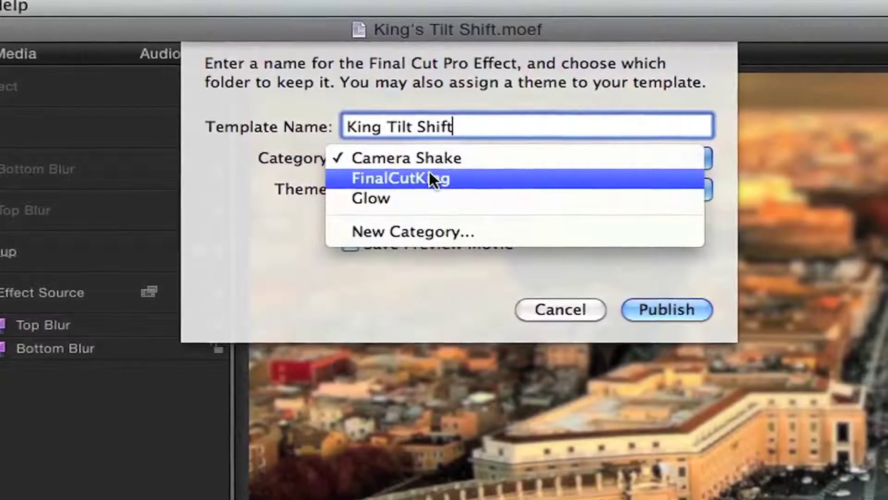
pyautogui.click(430, 174)
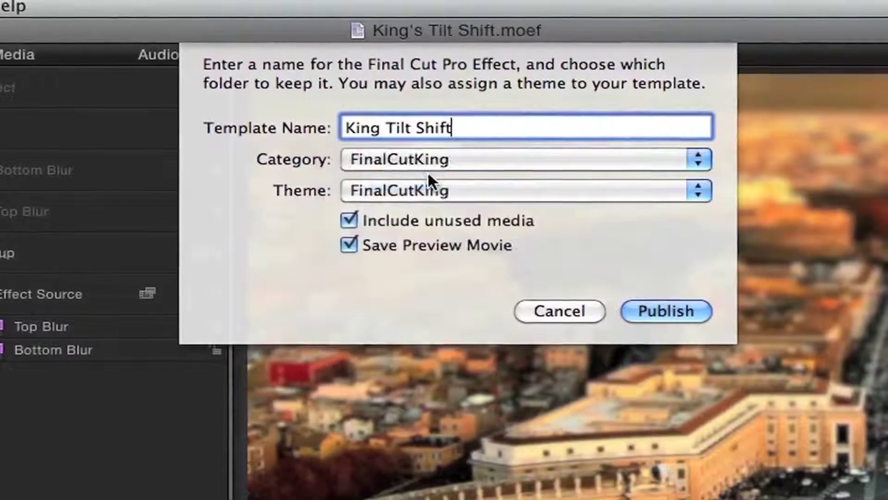
pyautogui.click(393, 188)
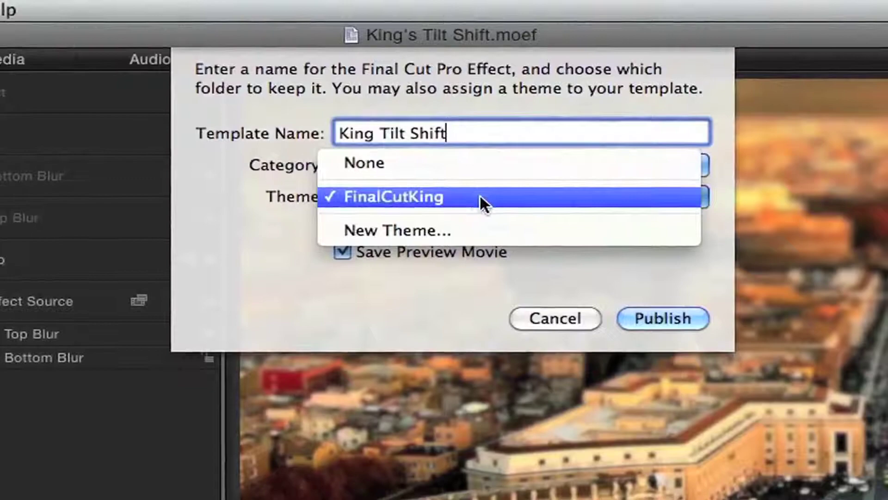
pyautogui.click(246, 225)
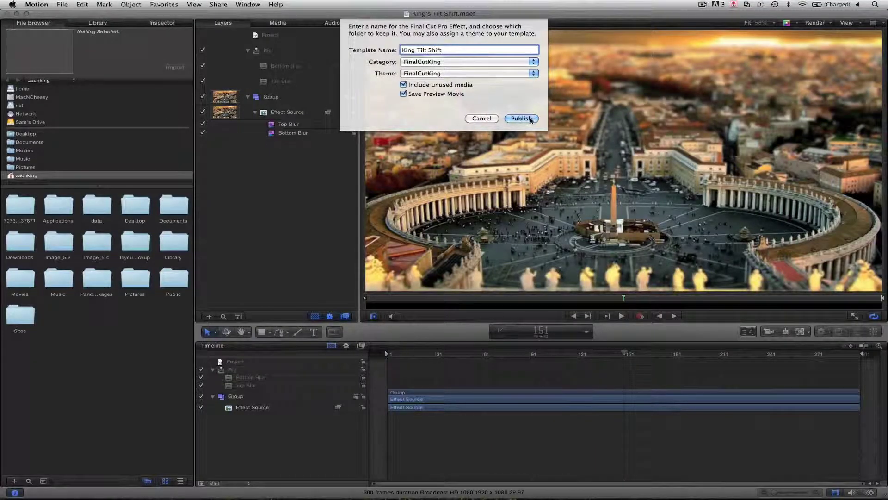
pyautogui.click(521, 118)
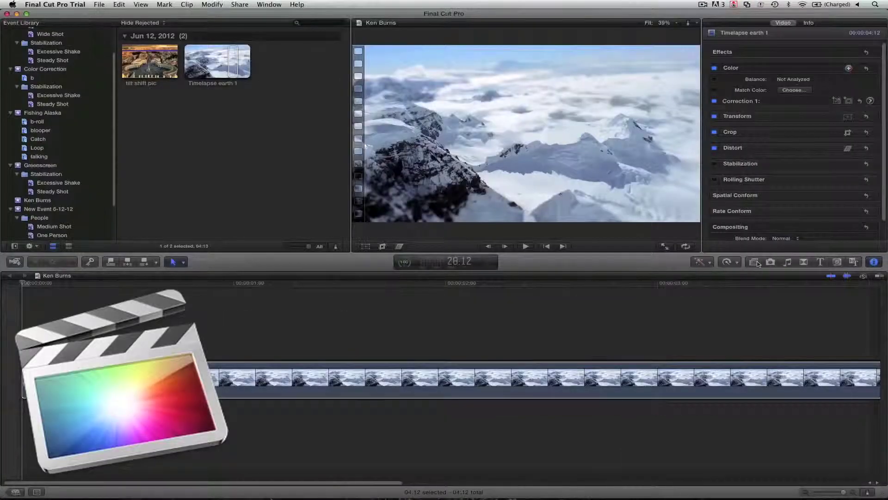
# Show the FinalCutKing category of video effects in the Effects Browser.
pyautogui.click(755, 263)
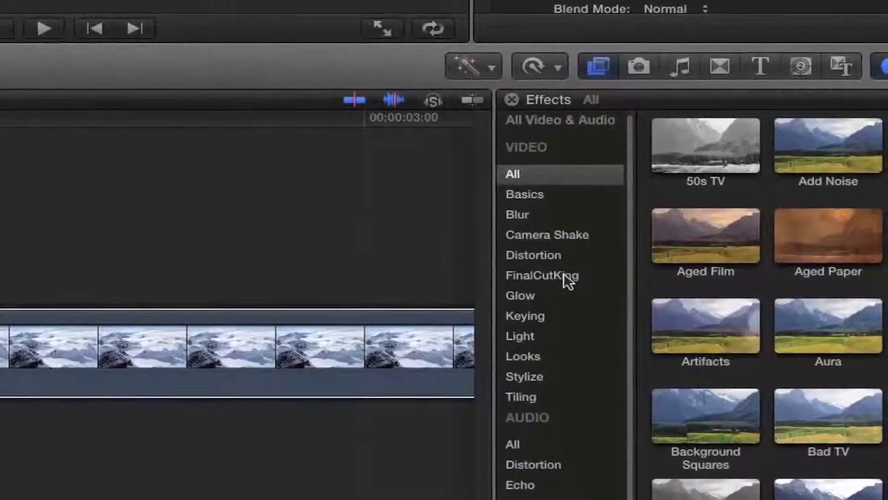
pyautogui.click(566, 276)
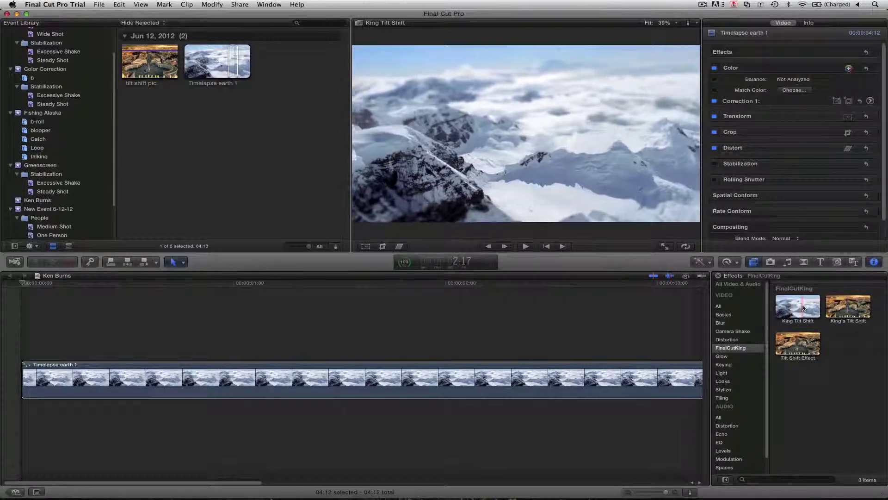
# Apply King Tilt Shift to the Timelapse earth 1 clip and park about two seconds in.
pyautogui.moveTo(803, 308); pyautogui.dragTo(629, 386)
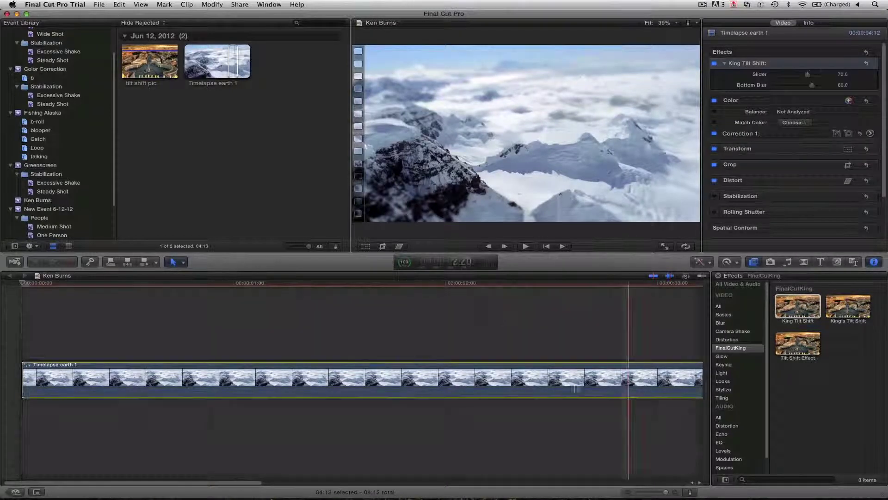
pyautogui.click(475, 284)
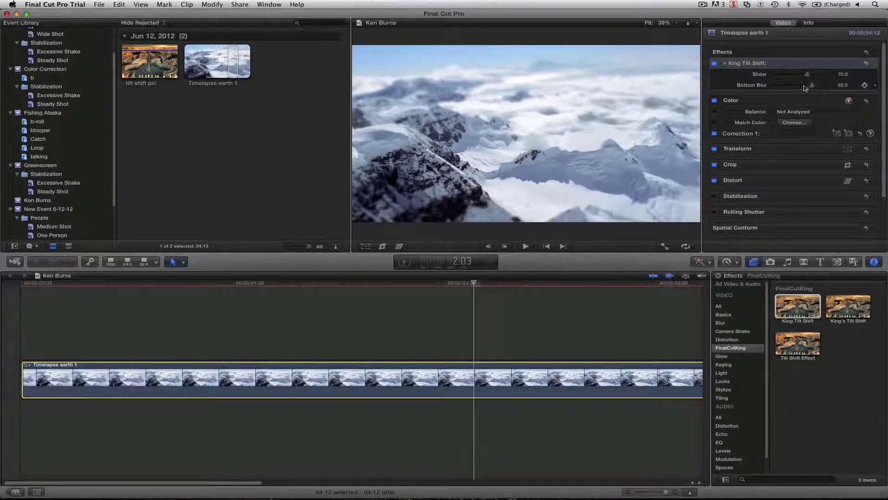
# Adjust Bottom Blur back up to 100 and bring the Slider down to about 46.6.
pyautogui.moveTo(811, 85); pyautogui.dragTo(765, 89)
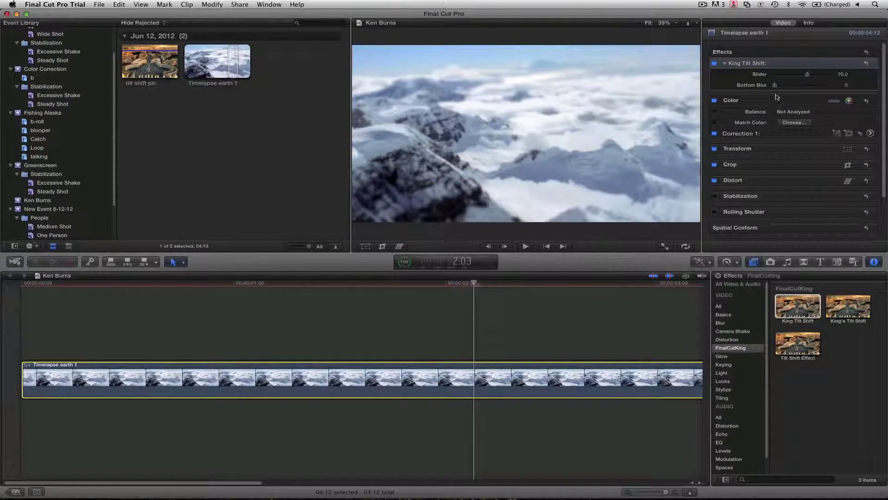
pyautogui.moveTo(775, 85); pyautogui.dragTo(843, 86)
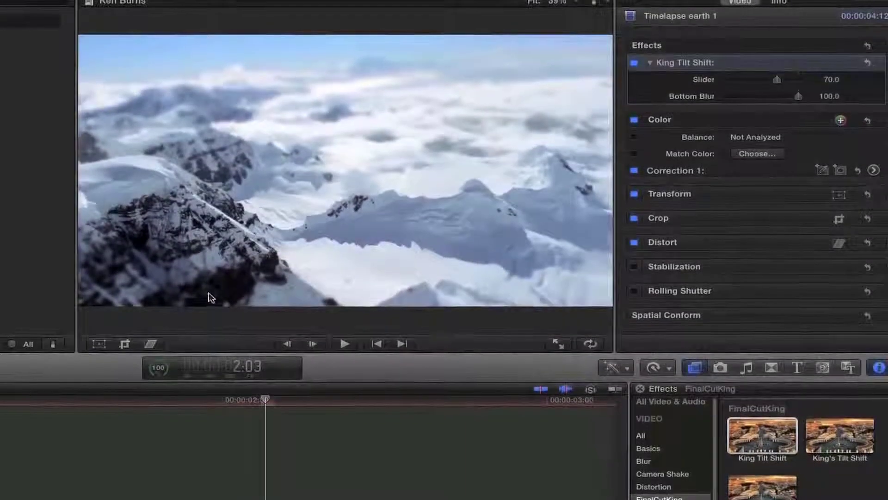
pyautogui.moveTo(807, 74)
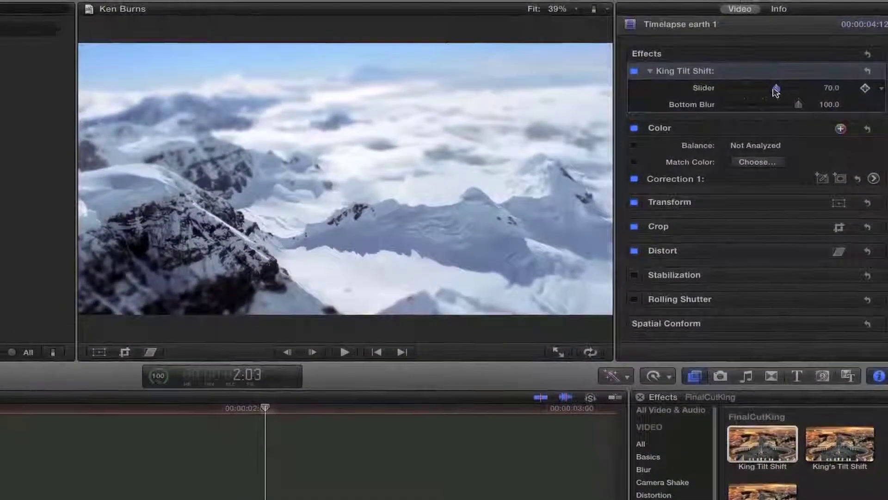
pyautogui.moveTo(776, 91); pyautogui.dragTo(687, 100)
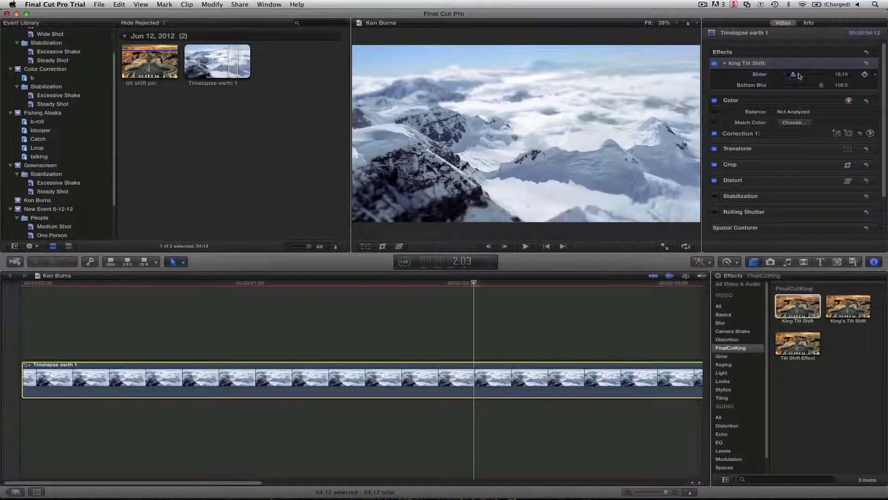
pyautogui.moveTo(815, 73); pyautogui.dragTo(792, 77)
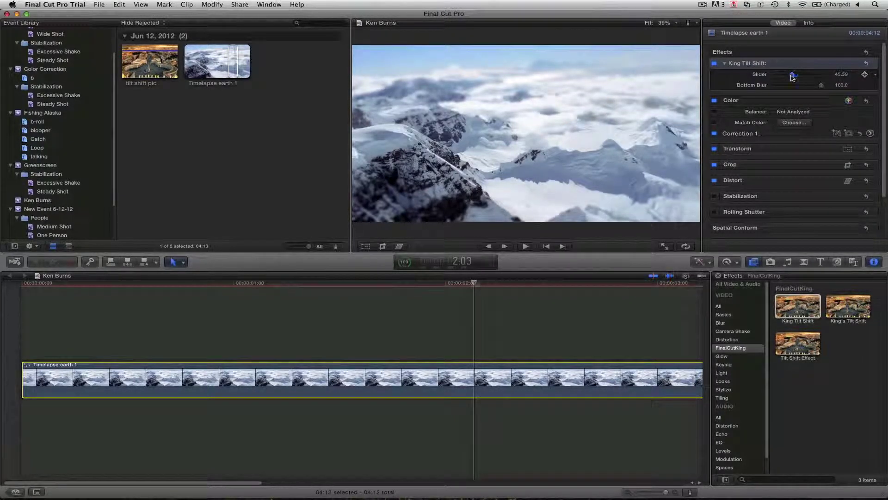